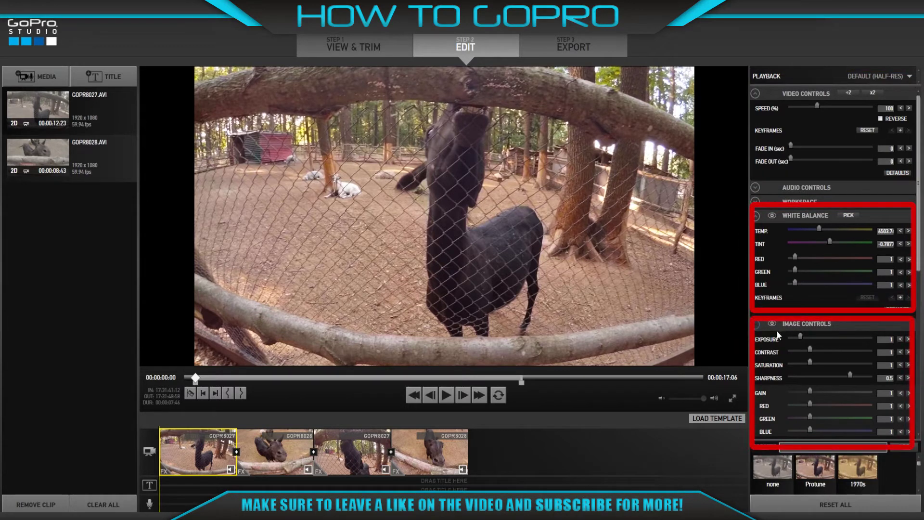
# Try adding and removing a video keyframe at the first clip's start, and add another at a later frame.
pyautogui.moveTo(918, 260); pyautogui.dragTo(918, 422)
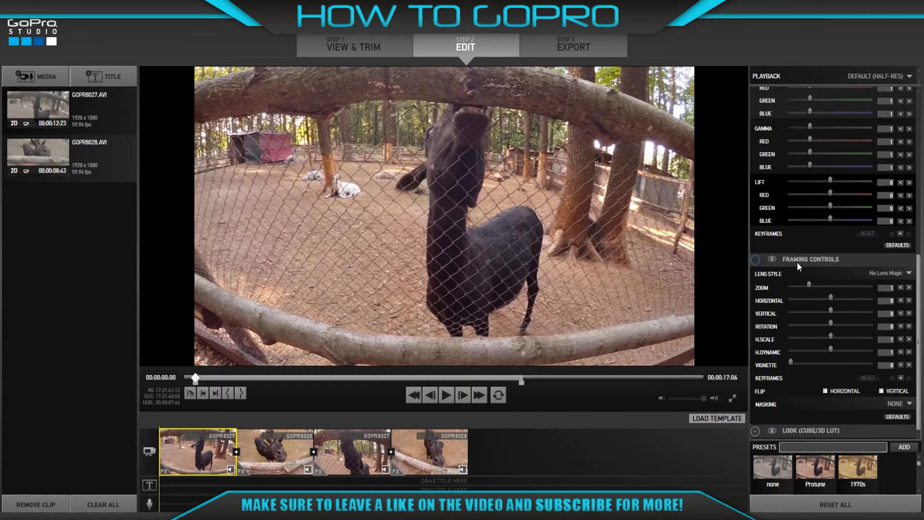
pyautogui.moveTo(919, 308); pyautogui.dragTo(922, 117)
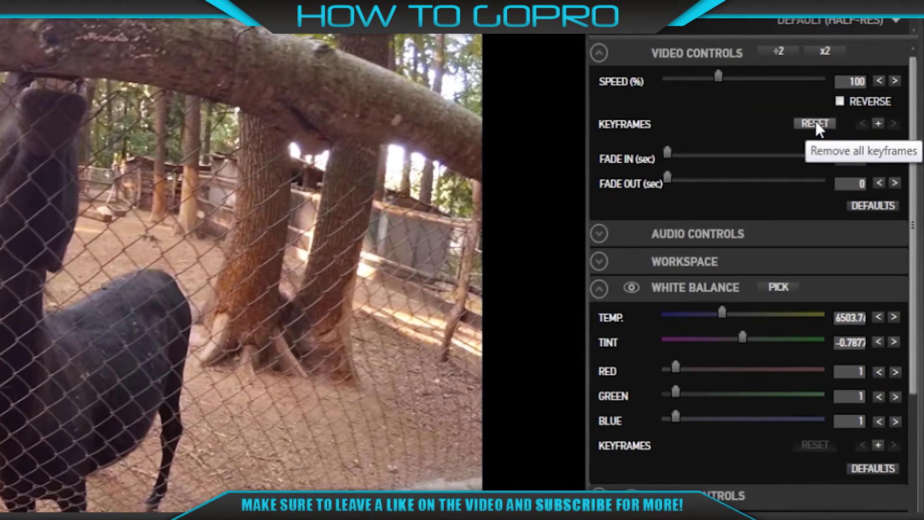
pyautogui.click(879, 124)
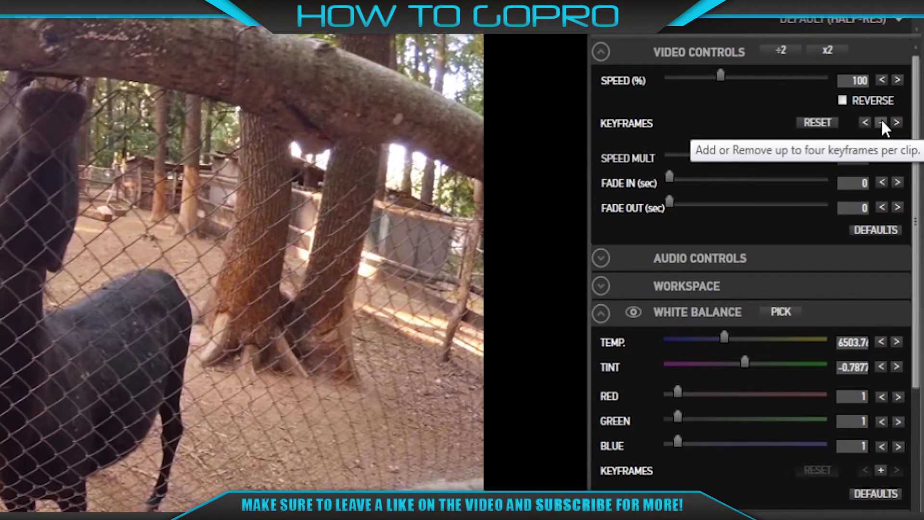
pyautogui.click(882, 123)
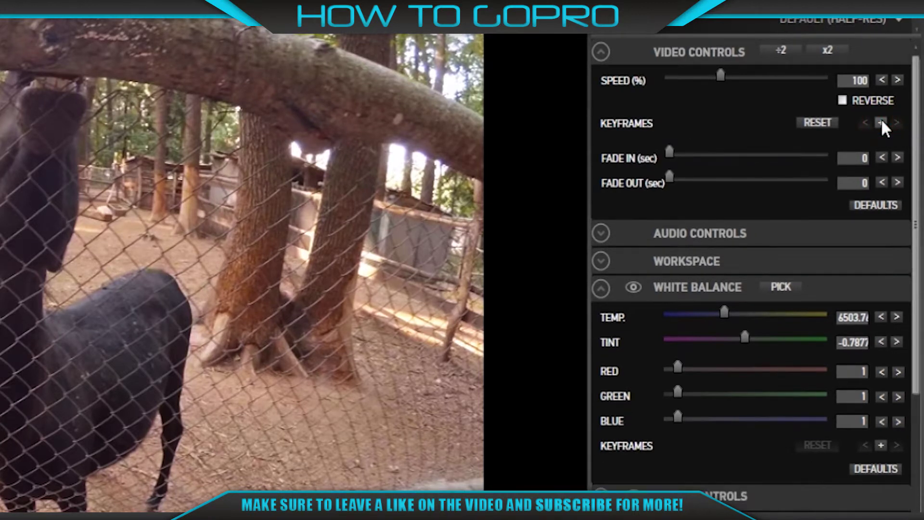
pyautogui.click(881, 123)
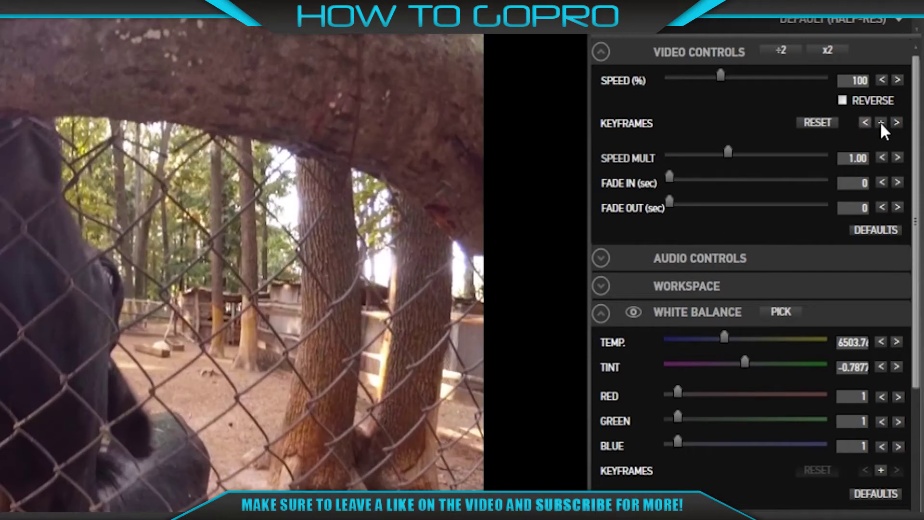
pyautogui.click(881, 126)
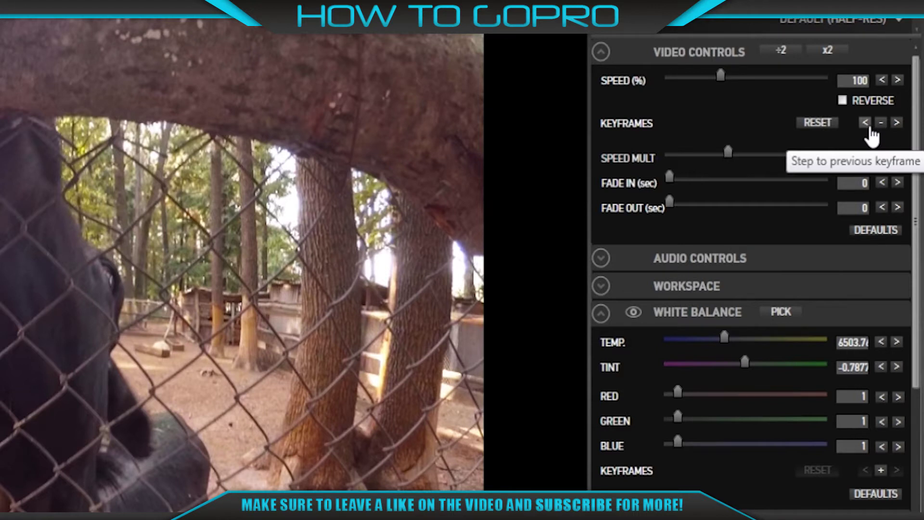
# Step back and forth between the first clip's two video keyframes and clear them.
pyautogui.click(867, 124)
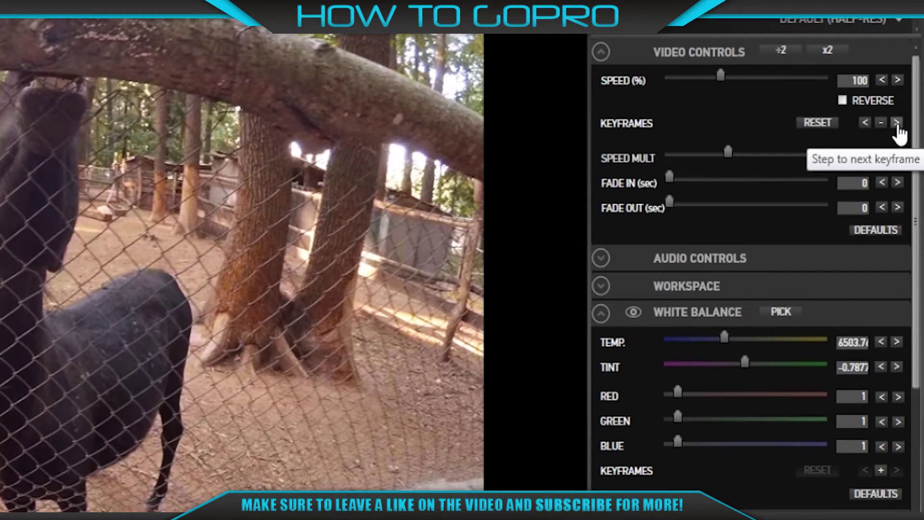
pyautogui.click(897, 124)
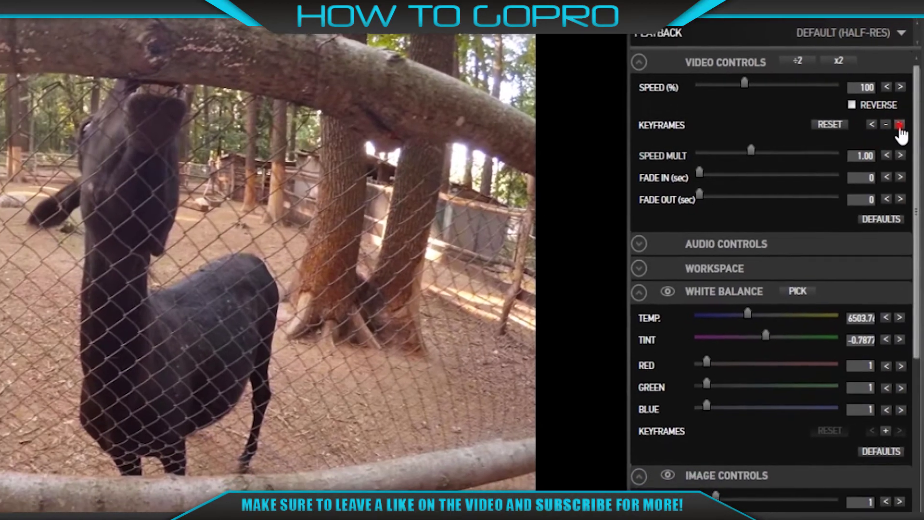
pyautogui.click(899, 125)
pyautogui.click(871, 126)
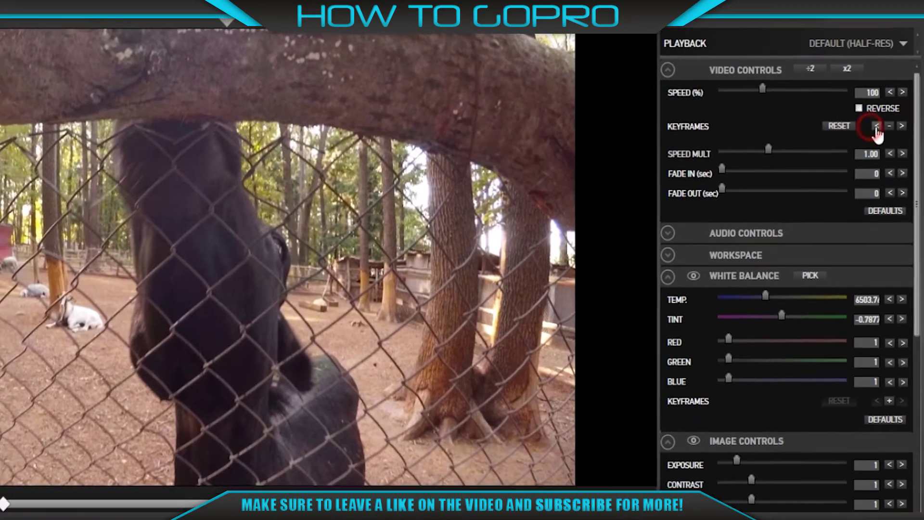
pyautogui.click(899, 126)
pyautogui.click(881, 127)
pyautogui.click(904, 127)
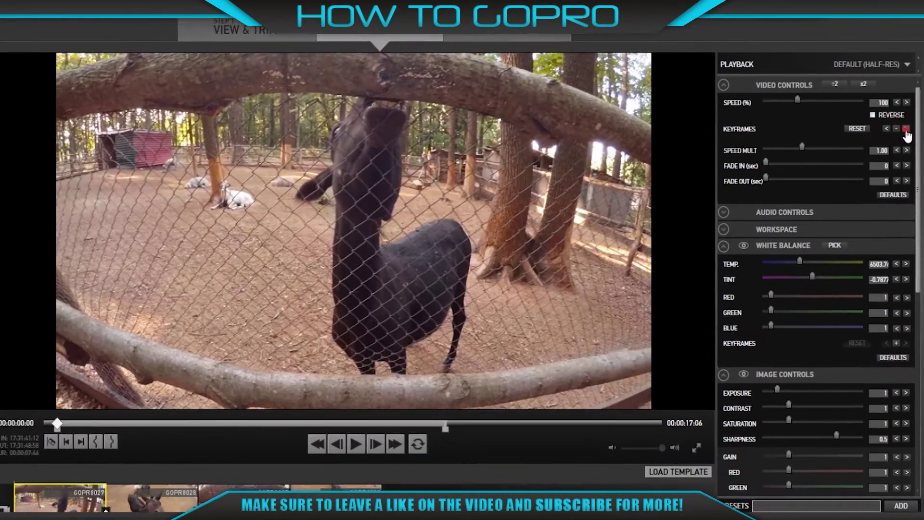
pyautogui.click(881, 128)
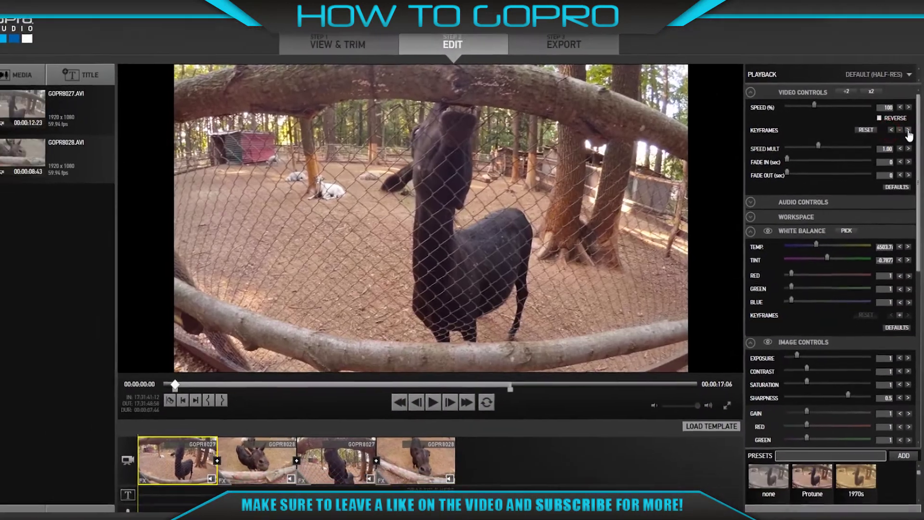
pyautogui.click(899, 129)
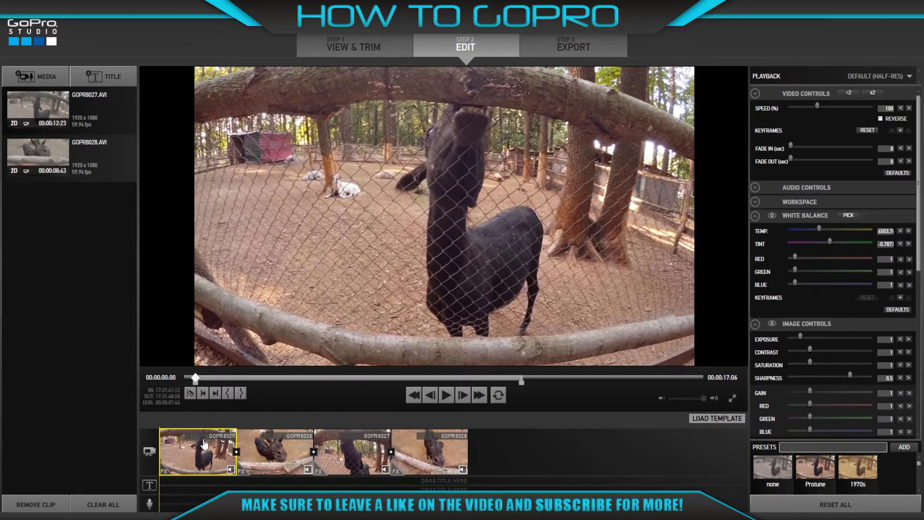
# Add video keyframes on the first clip at 00:00:00:00 and ten frames on, at 00:00:00:10.
pyautogui.moveTo(158, 511)
pyautogui.mouseDown()
pyautogui.moveTo(180, 510)
pyautogui.moveTo(159, 512)
pyautogui.mouseUp()
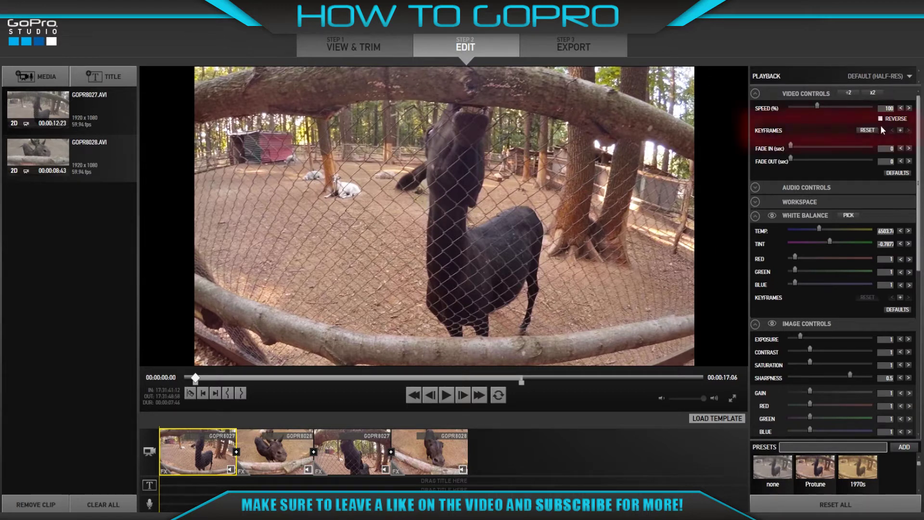
pyautogui.click(899, 130)
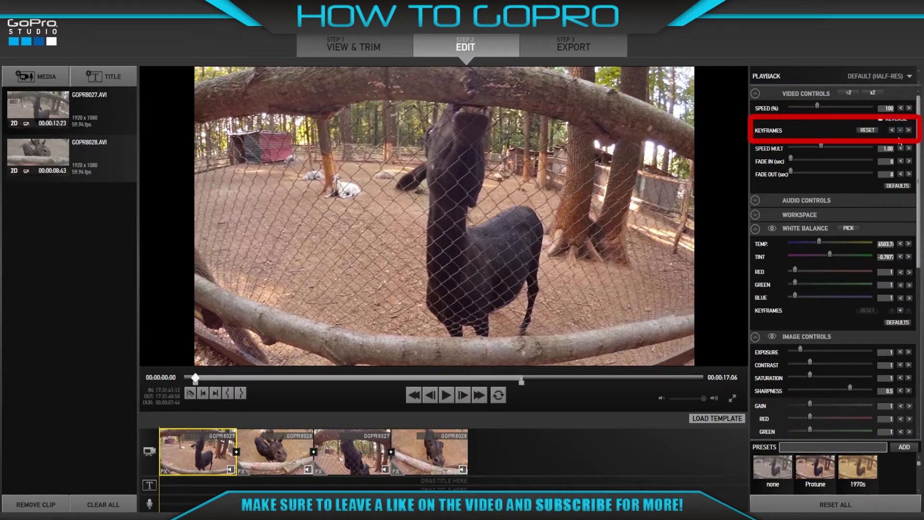
pyautogui.keyDown('shift'); pyautogui.click(463, 398); pyautogui.keyUp('shift')
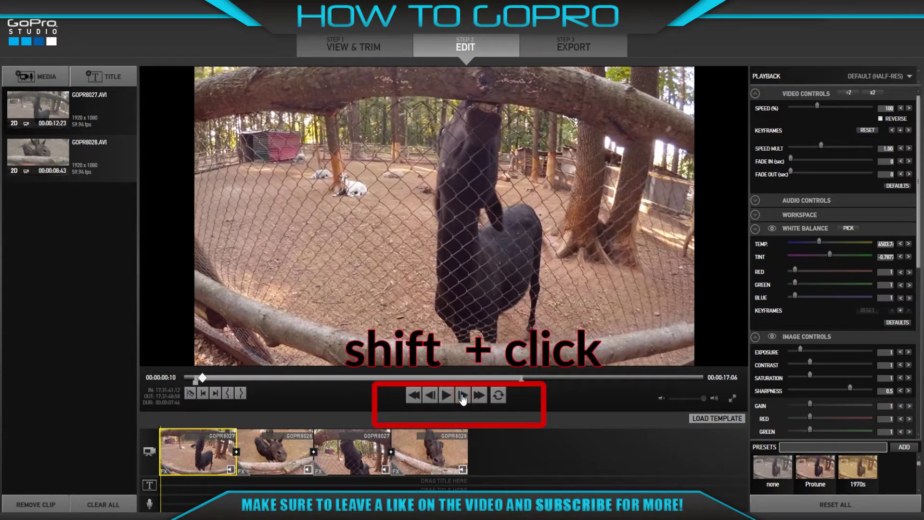
pyautogui.click(901, 130)
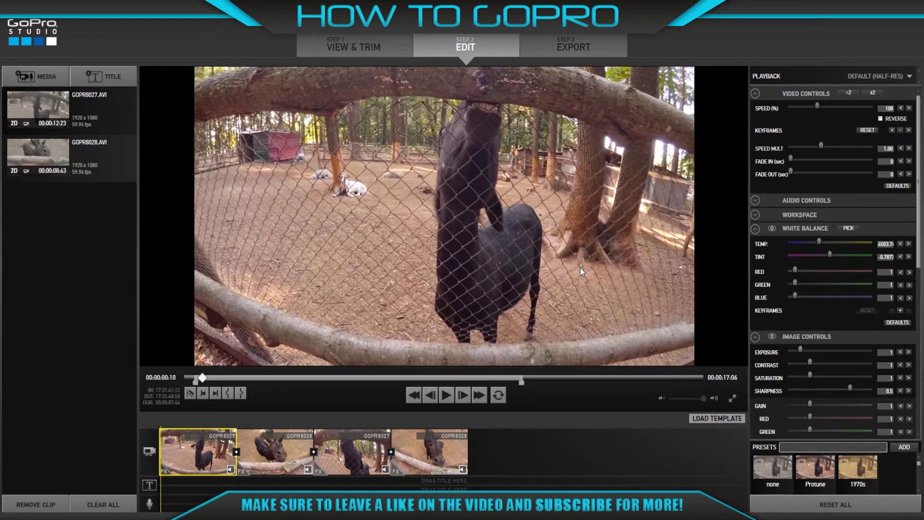
# Set the speed at the second video keyframe to 40% with Flux enabled.
pyautogui.click(892, 131)
pyautogui.click(909, 131)
pyautogui.click(891, 109)
pyautogui.write('40')
pyautogui.press('Return')
pyautogui.click(844, 121)
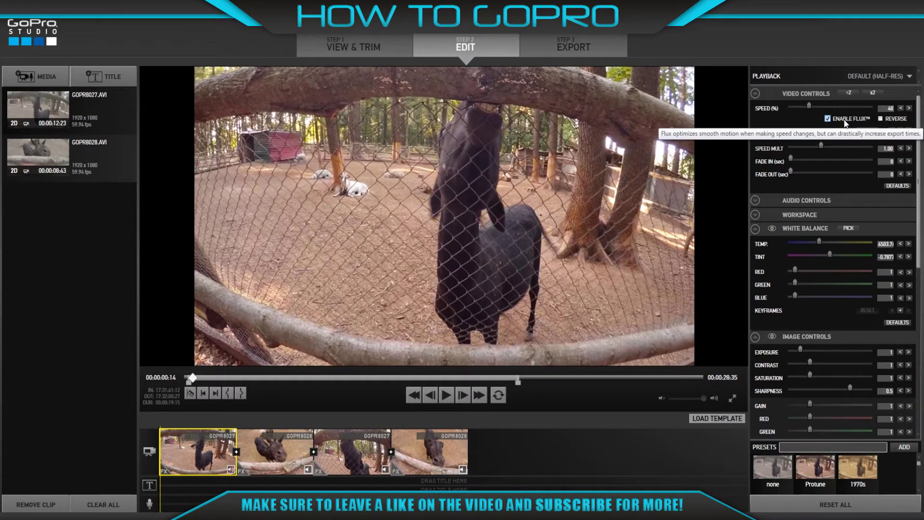
# Add a third video keyframe on the first clip at about 00:00:08:04 with the speed at 40%.
pyautogui.moveTo(192, 378); pyautogui.dragTo(282, 378)
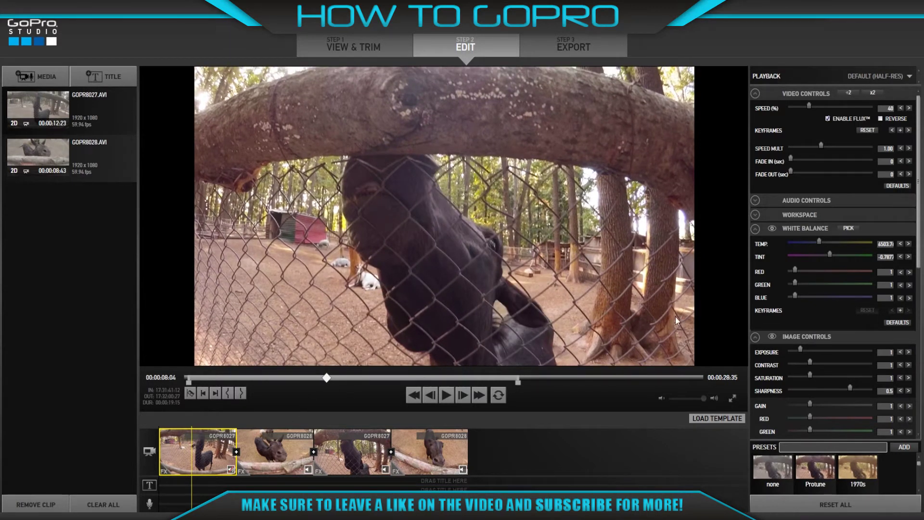
pyautogui.click(900, 130)
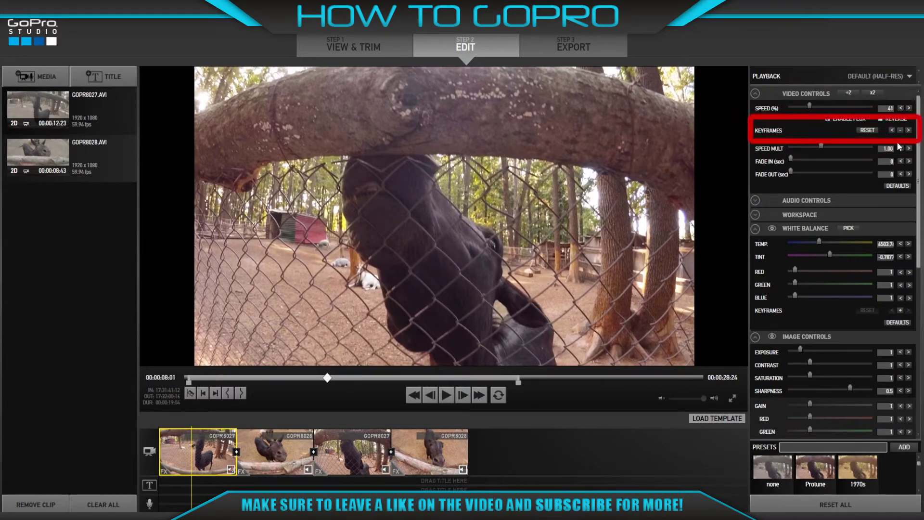
pyautogui.doubleClick(890, 108)
pyautogui.click(900, 108)
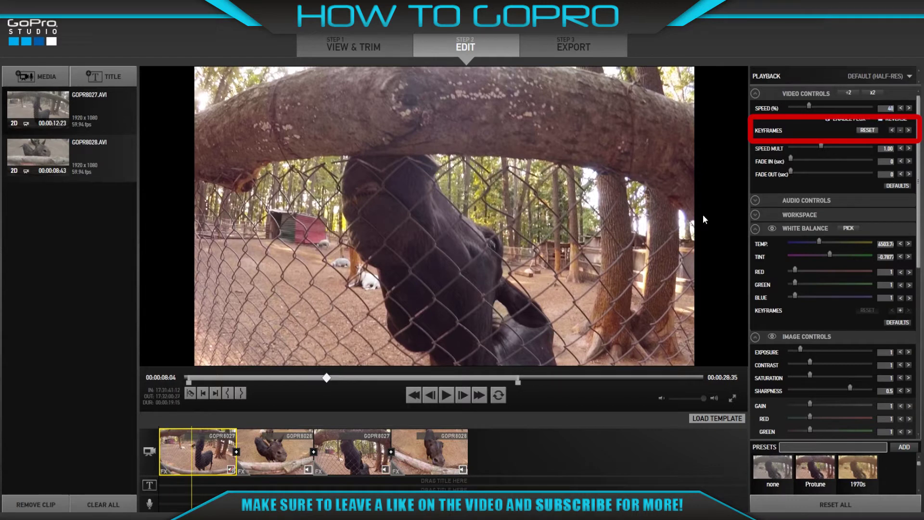
# Add a fourth video keyframe a few frames past the third and set its speed to 100%.
pyautogui.keyDown('shift'); pyautogui.click(462, 396); pyautogui.keyUp('shift')
pyautogui.click(899, 130)
pyautogui.click(900, 108)
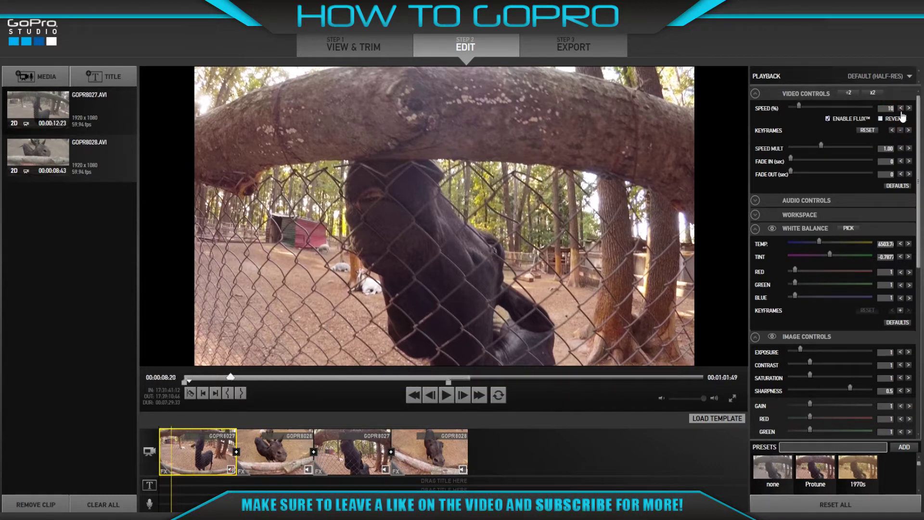
# Step through the first clip's video keyframes and play the clip from its start to check the speed changes.
pyautogui.click(892, 131)
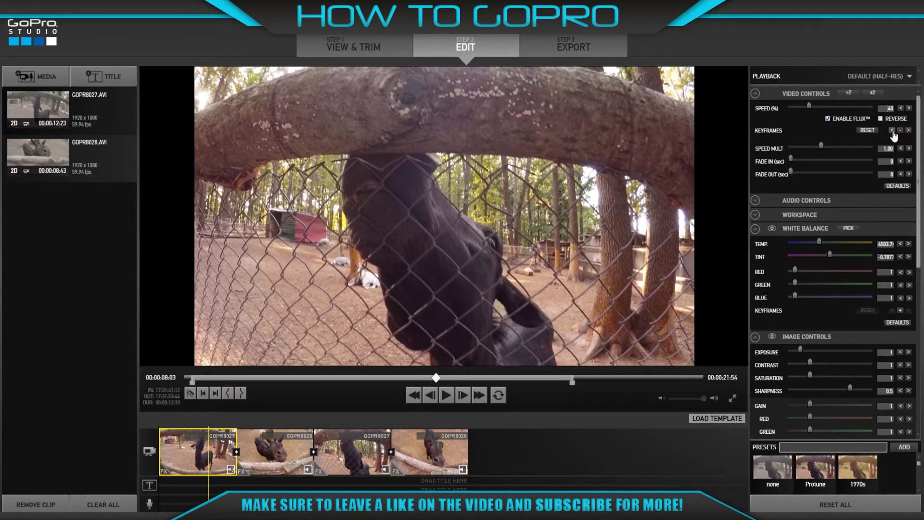
pyautogui.click(892, 131)
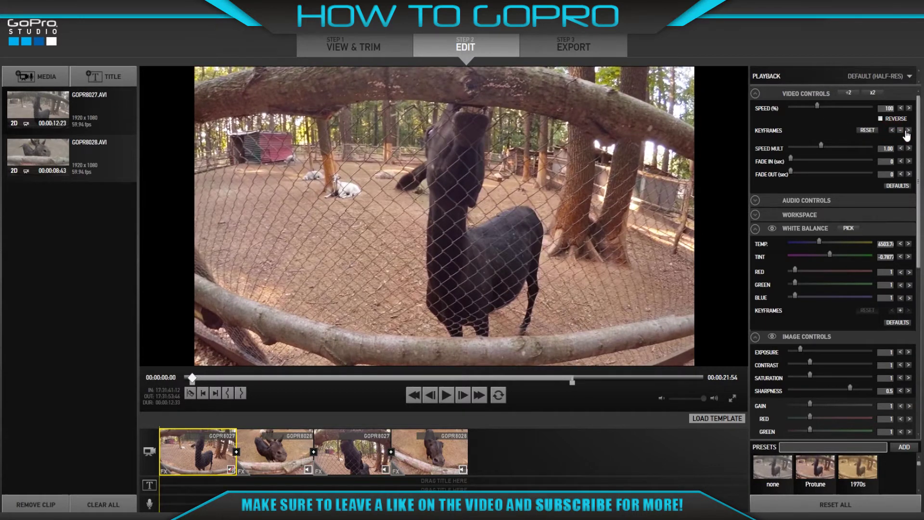
pyautogui.click(907, 130)
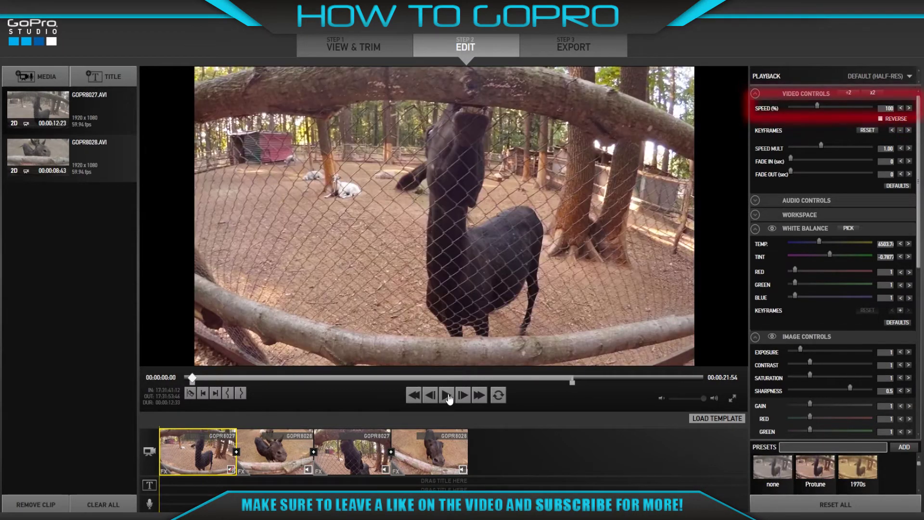
pyautogui.click(448, 396)
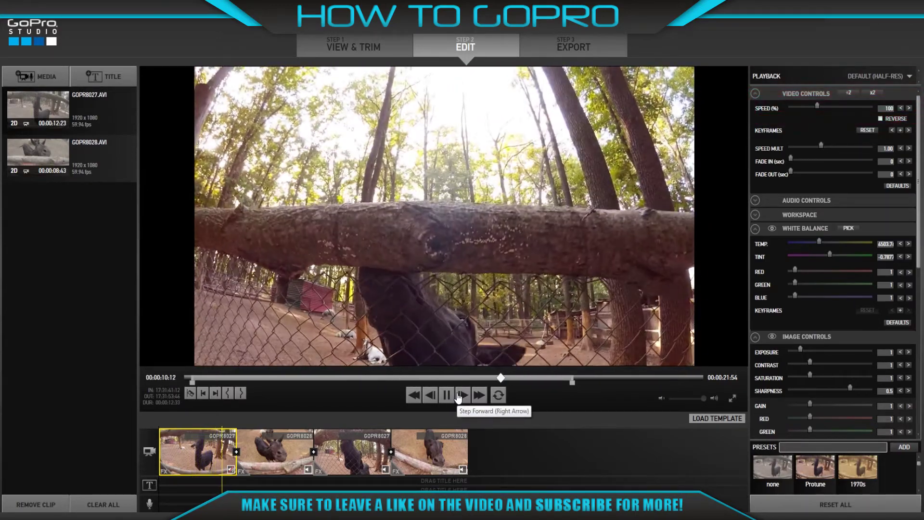
pyautogui.click(443, 401)
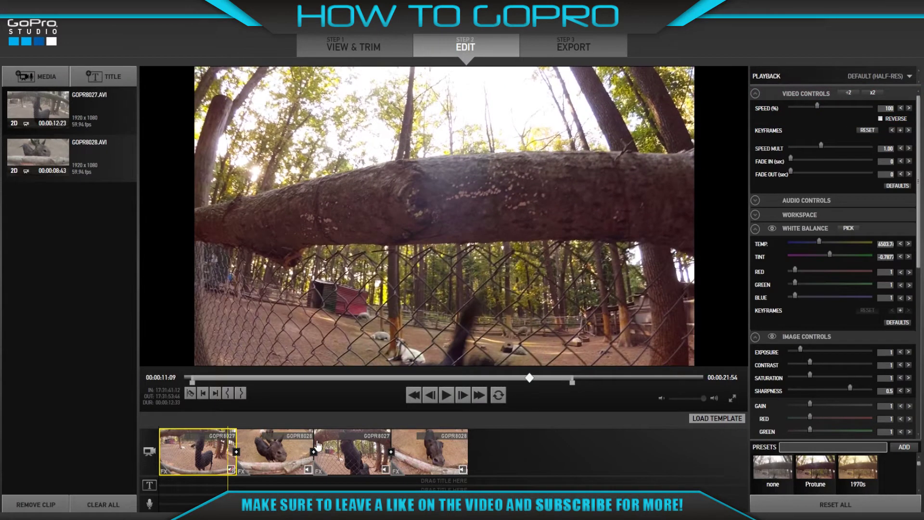
# Add white balance keyframes to the second timeline clip, at its start and ten frames on at 00:00:12:44.
pyautogui.click(294, 449)
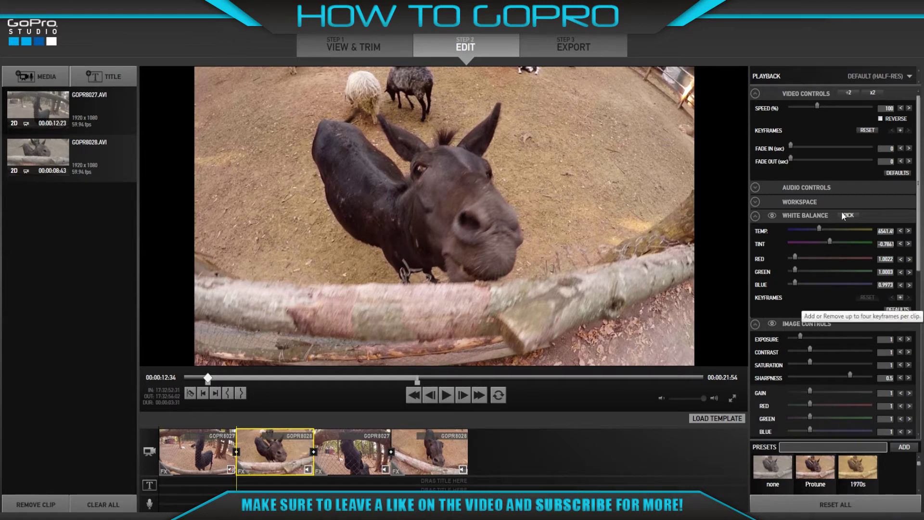
pyautogui.click(755, 93)
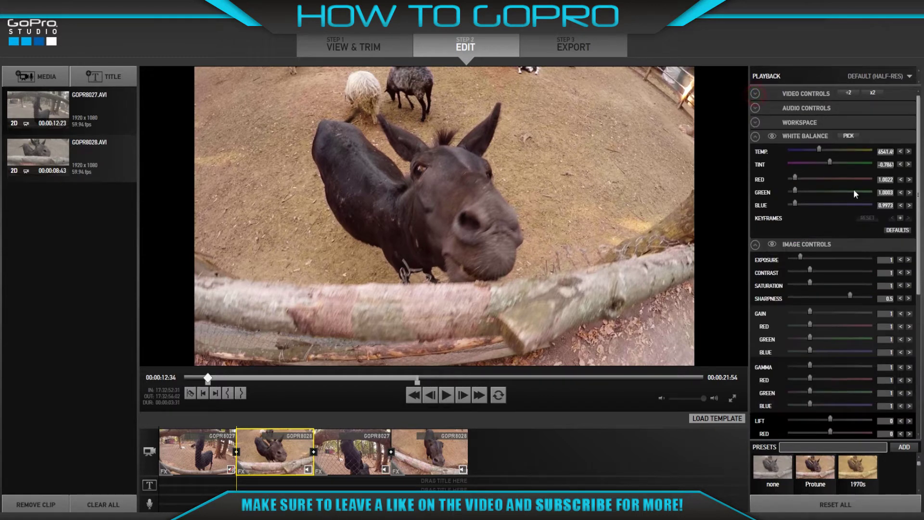
pyautogui.click(900, 219)
pyautogui.keyDown('shift'); pyautogui.click(463, 395); pyautogui.keyUp('shift')
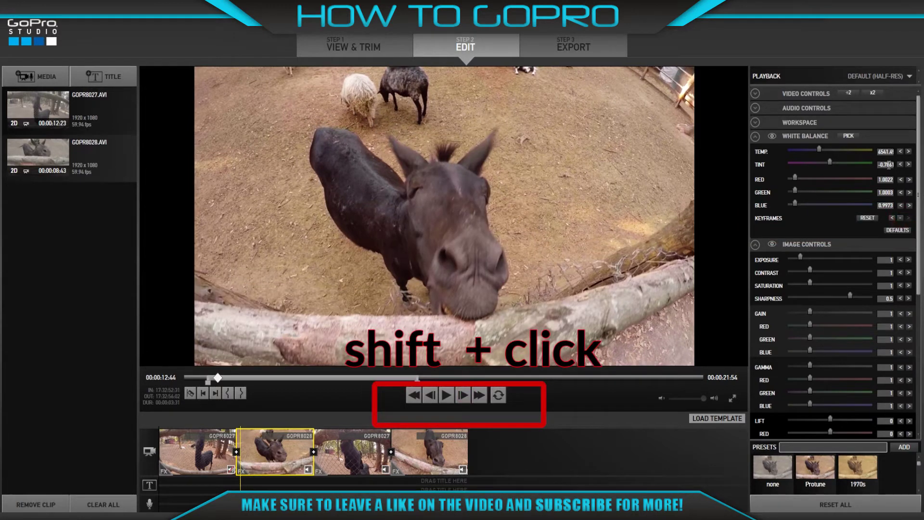
# Set the white balance temperature to about 4042 at 00:00:12:44 and about 12908 at a new keyframe at 00:00:14:08.
pyautogui.moveTo(818, 150); pyautogui.dragTo(802, 152)
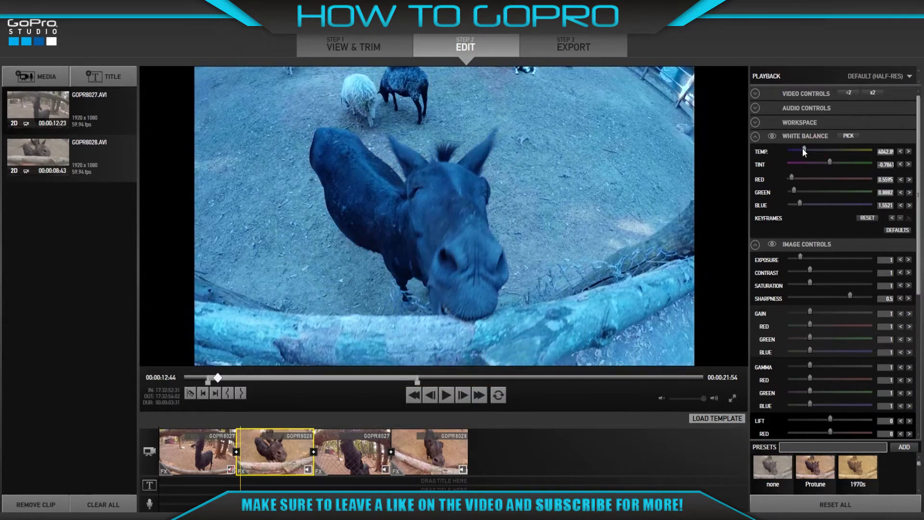
pyautogui.moveTo(217, 378); pyautogui.dragTo(301, 378)
pyautogui.moveTo(797, 148); pyautogui.dragTo(855, 154)
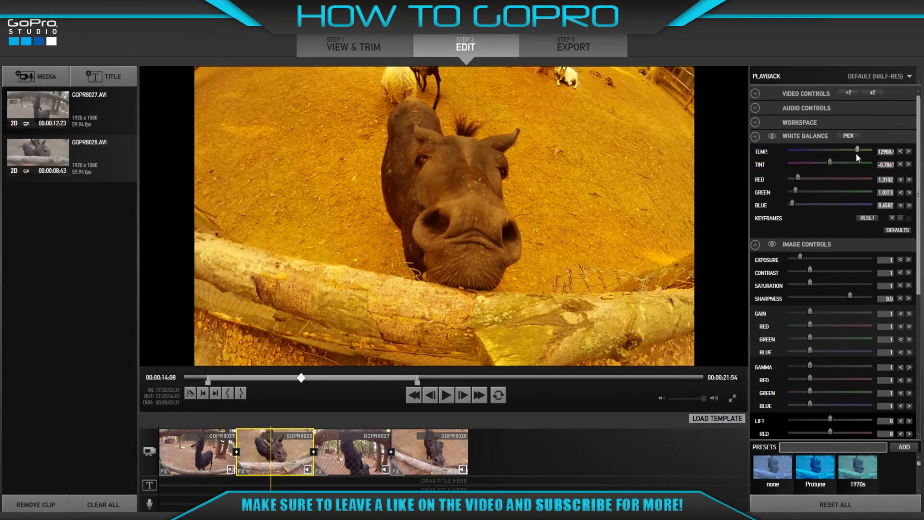
# Add a white balance keyframe at 00:00:15:12 with the temperature at about 6380 and the tint at about 43.
pyautogui.moveTo(840, 196)
pyautogui.click(892, 218)
pyautogui.moveTo(301, 378); pyautogui.dragTo(365, 377)
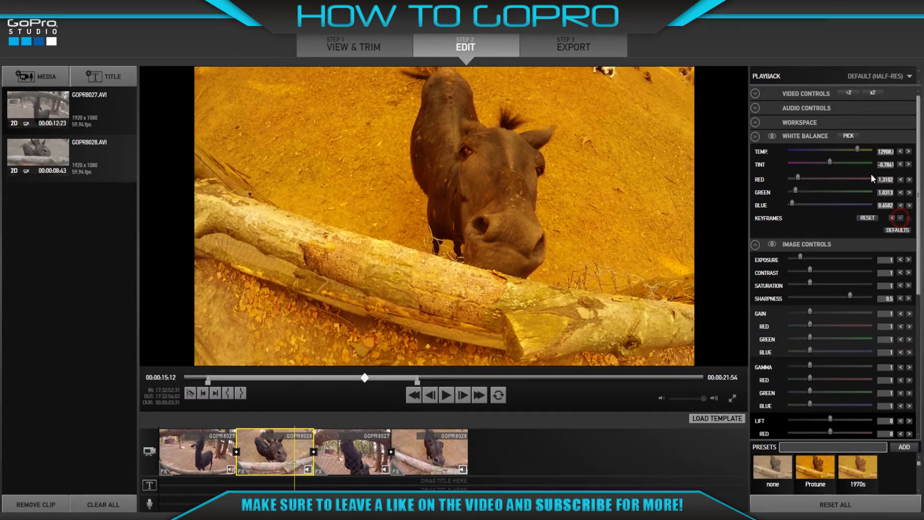
pyautogui.moveTo(836, 159); pyautogui.dragTo(817, 153)
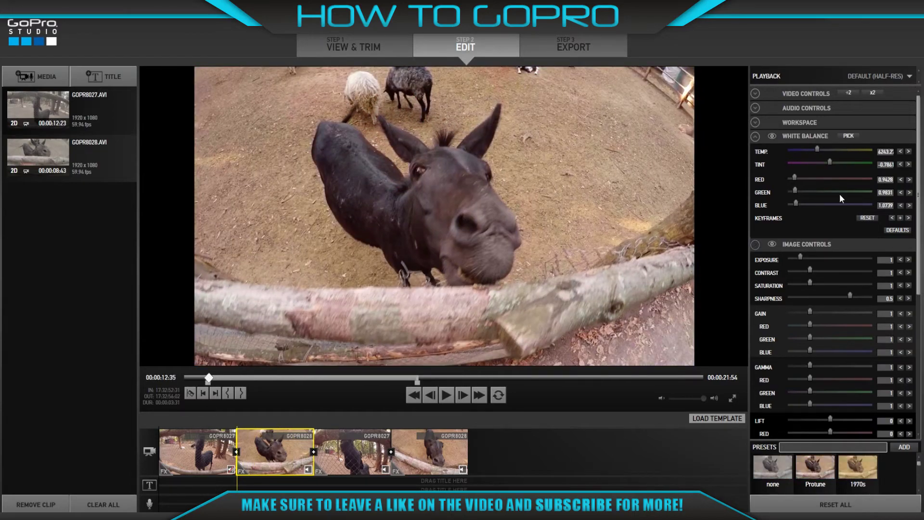
# Play the second clip from near its start to check the animated white balance, and pause near its end.
pyautogui.click(446, 395)
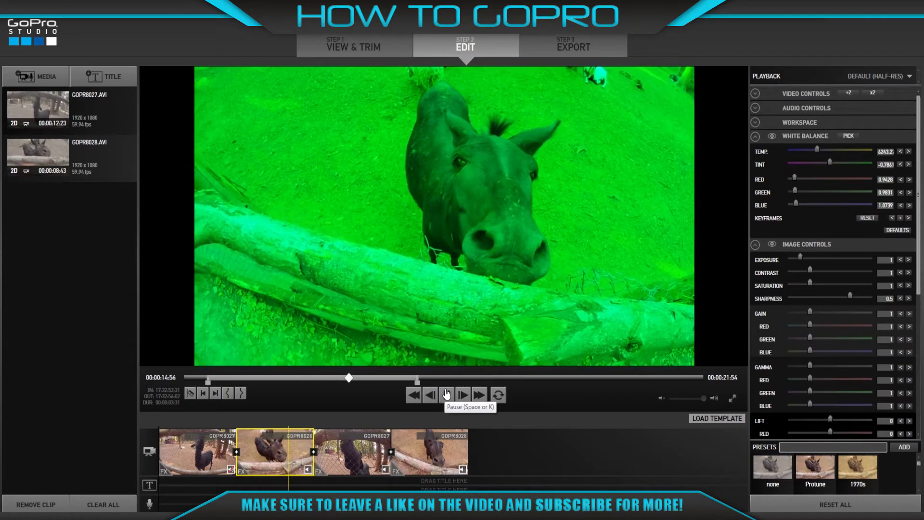
pyautogui.click(446, 395)
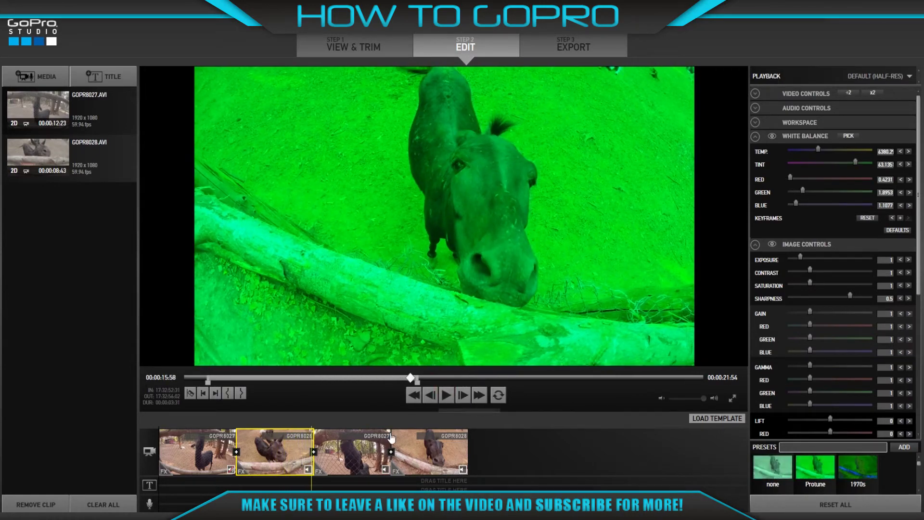
# Collapse the white balance settings for the third timeline clip and add an image controls keyframe at its start.
pyautogui.click(361, 451)
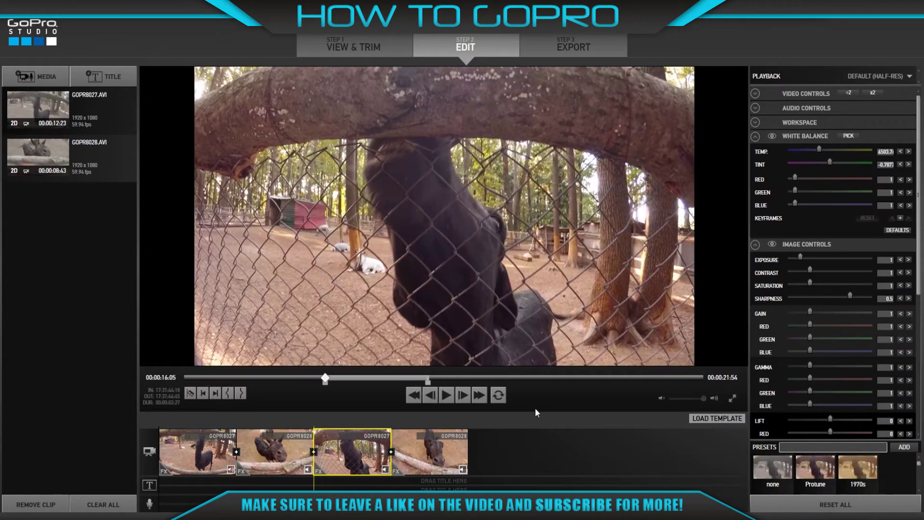
pyautogui.scroll(-1, 864, 243)
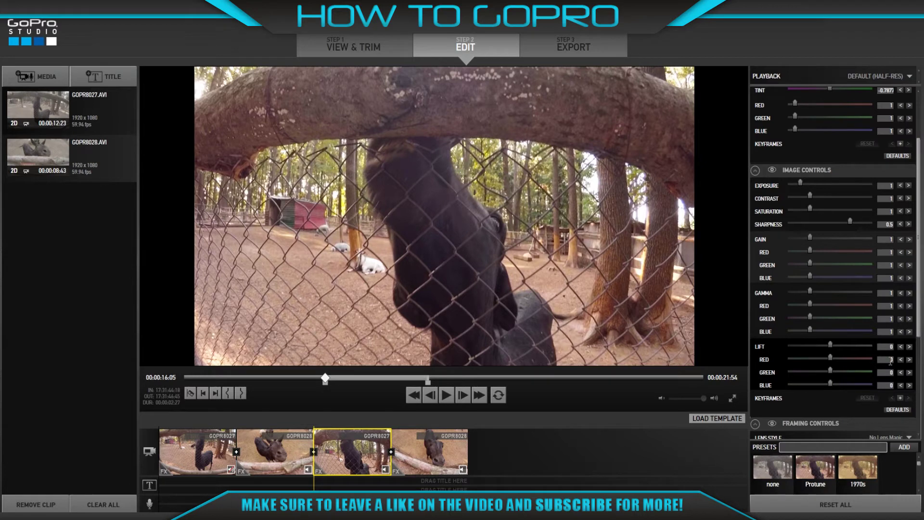
pyautogui.scroll(3, 902, 174)
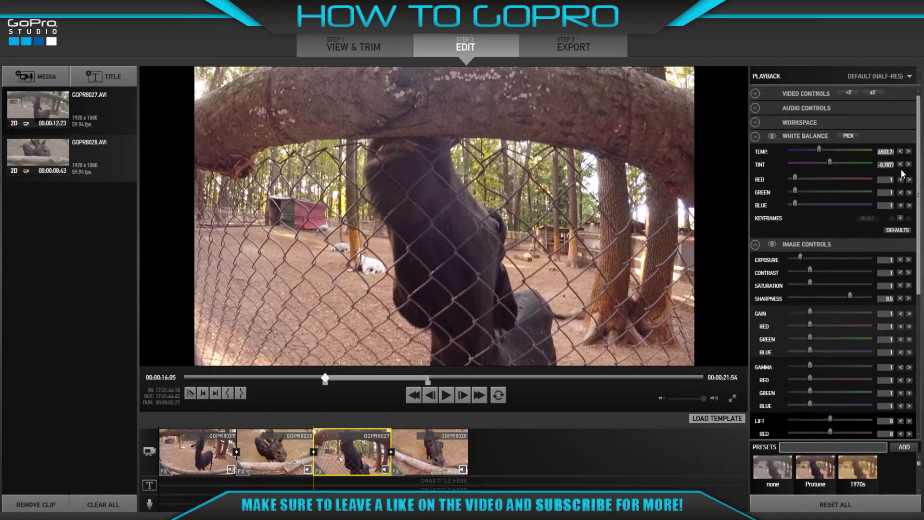
pyautogui.click(754, 137)
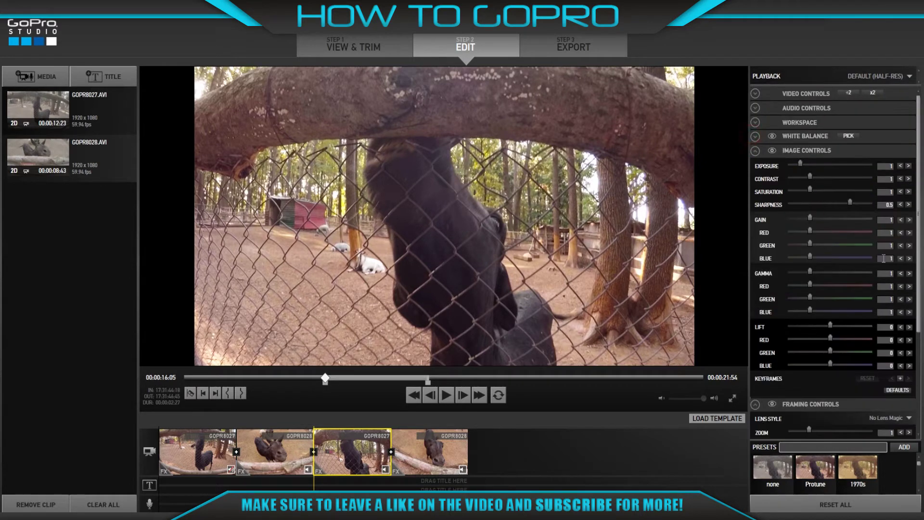
pyautogui.click(900, 378)
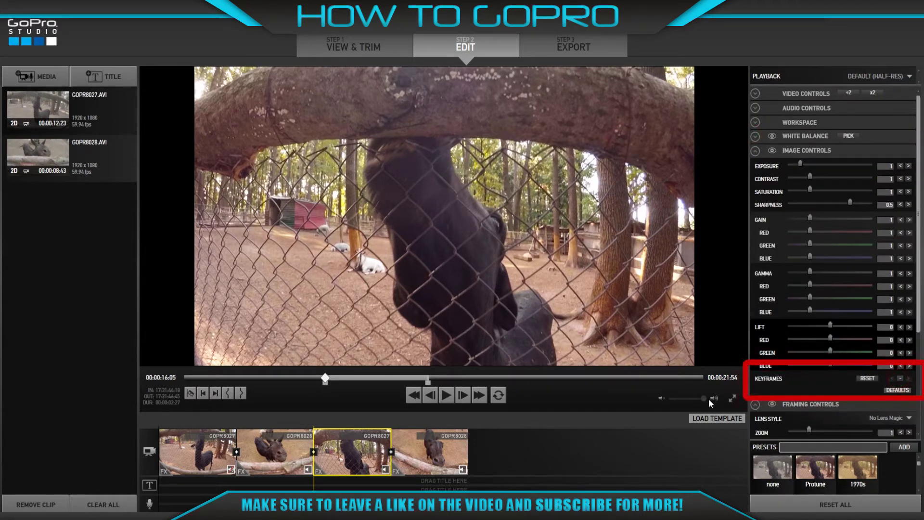
# Set the third clip's saturation to about 2.99 at a new image keyframe at 00:00:17:14, and adjust its sharpness and contrast.
pyautogui.click(462, 395)
pyautogui.moveTo(810, 190); pyautogui.dragTo(851, 193)
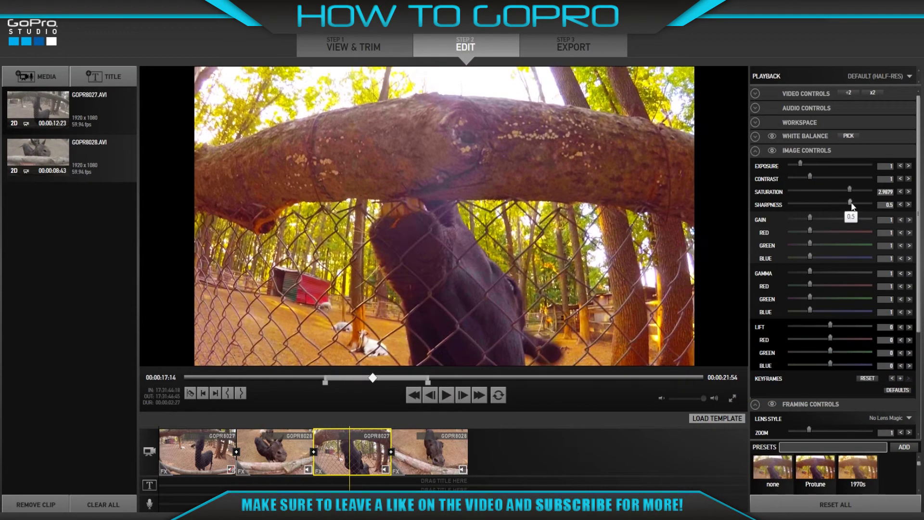
pyautogui.moveTo(851, 206); pyautogui.dragTo(808, 208)
pyautogui.moveTo(810, 177); pyautogui.dragTo(832, 166)
pyautogui.moveTo(807, 202); pyautogui.dragTo(827, 179)
# Play the third clip from its start to check the animated image controls, and pause in the fourth clip.
pyautogui.click(892, 378)
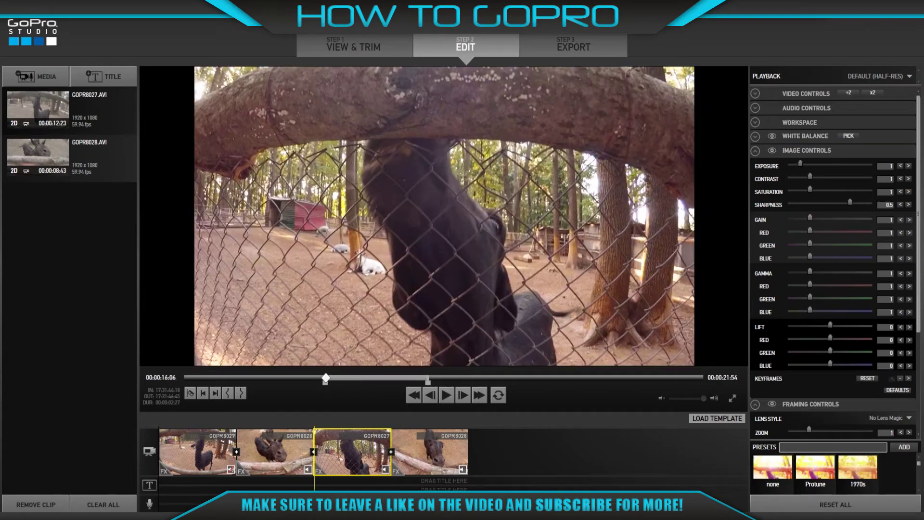
pyautogui.click(447, 398)
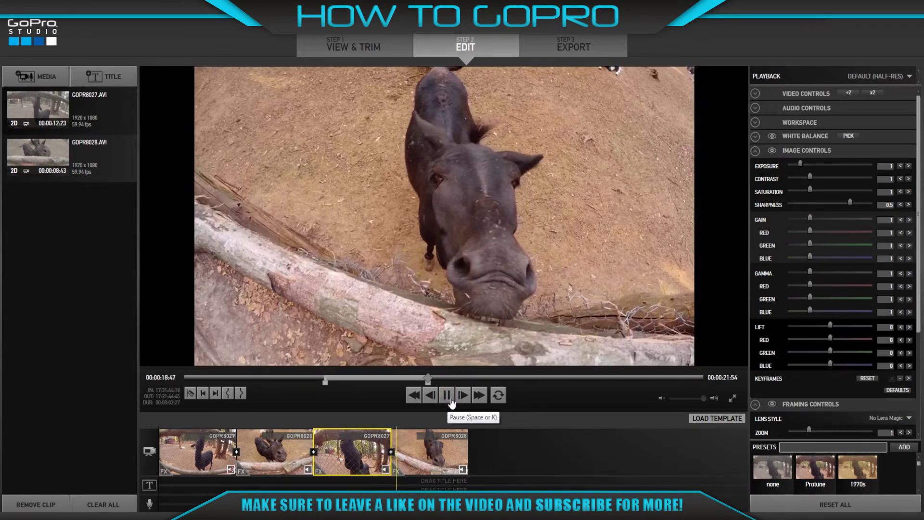
pyautogui.click(446, 395)
# Add framing keyframes to the fourth clip at its start and at 00:00:18:43, with the zoom at about 1.98 on the second.
pyautogui.click(425, 463)
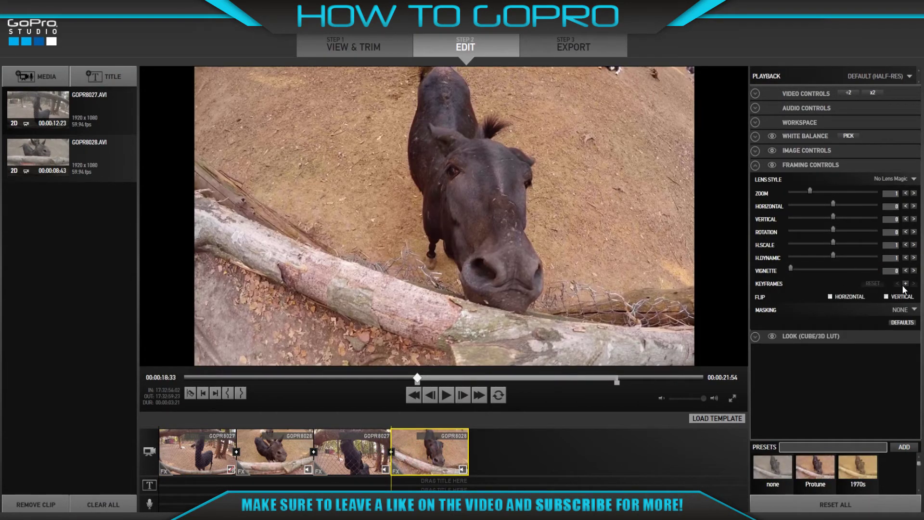
pyautogui.click(905, 284)
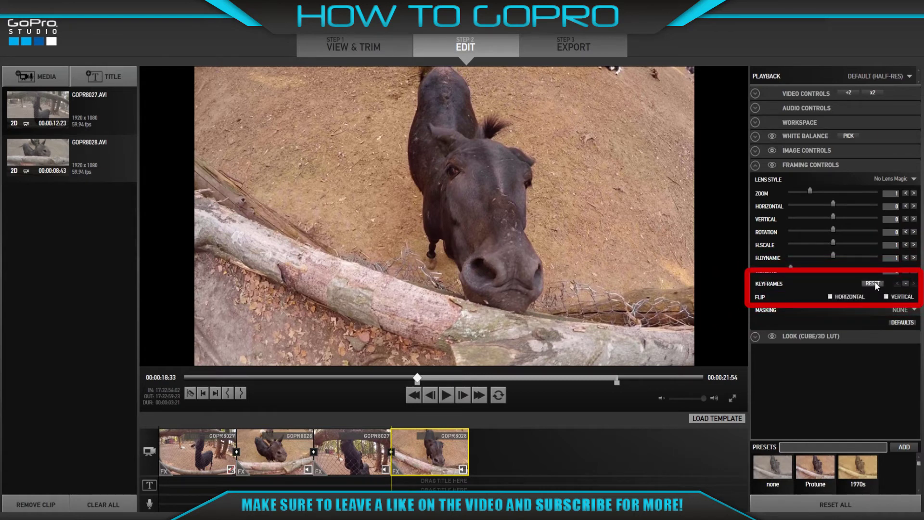
pyautogui.click(462, 394)
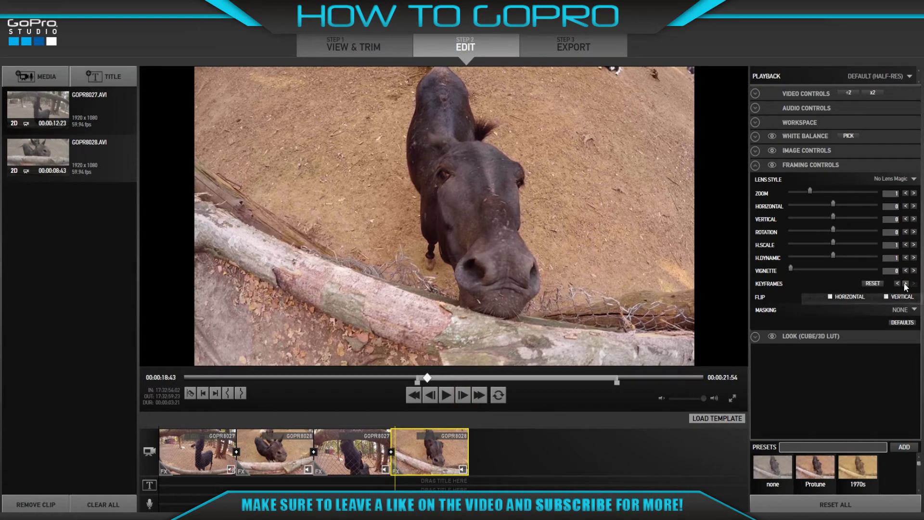
pyautogui.moveTo(810, 191); pyautogui.dragTo(830, 190)
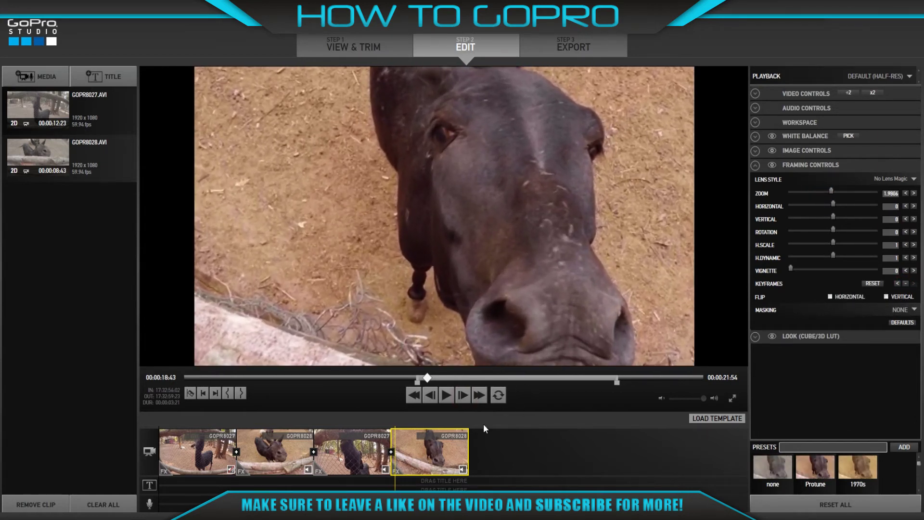
# Add framing keyframes at 00:00:20:03 holding the zoom and at 00:00:20:13 with the zoom at 1, and play the clip from its start.
pyautogui.moveTo(427, 377); pyautogui.dragTo(505, 377)
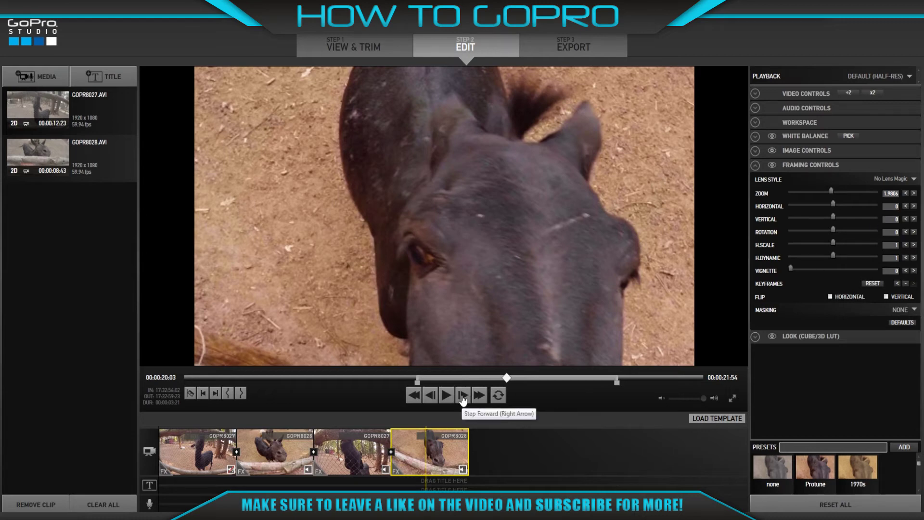
pyautogui.click(483, 396)
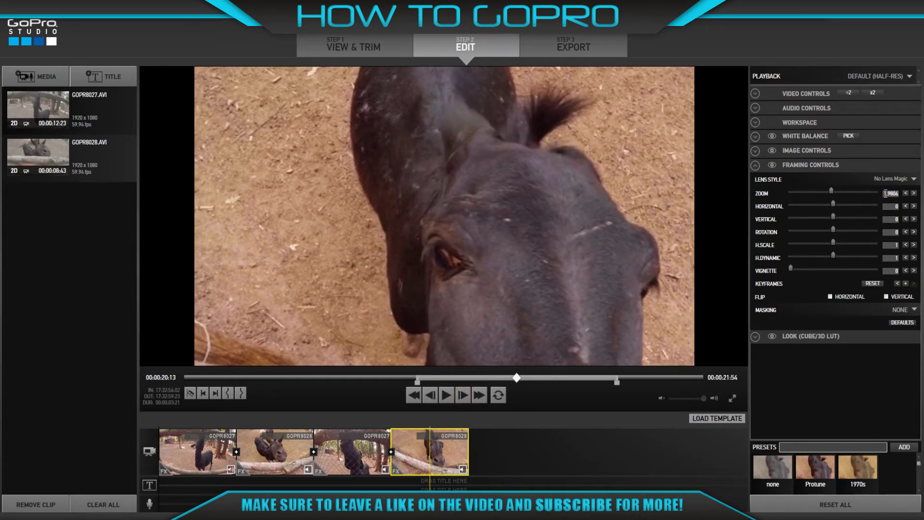
pyautogui.moveTo(891, 193); pyautogui.dragTo(907, 198)
pyautogui.write('1')
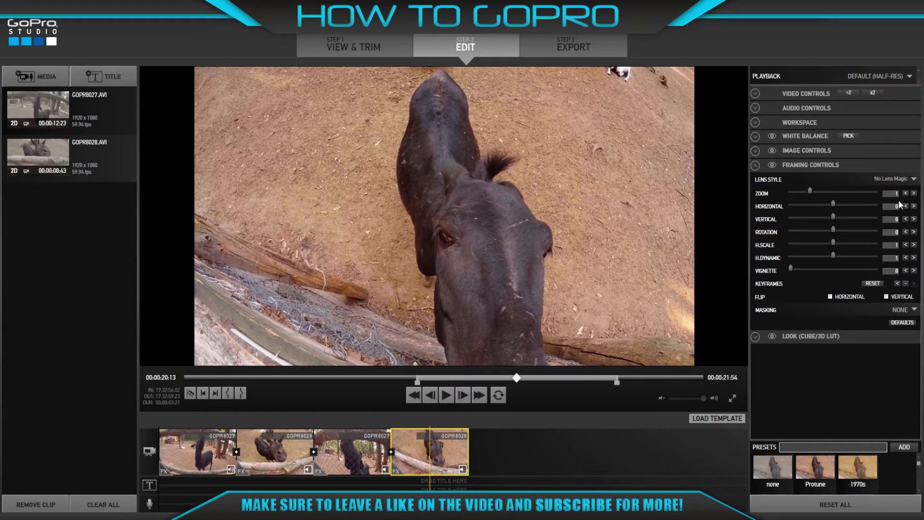
pyautogui.moveTo(517, 377); pyautogui.dragTo(418, 378)
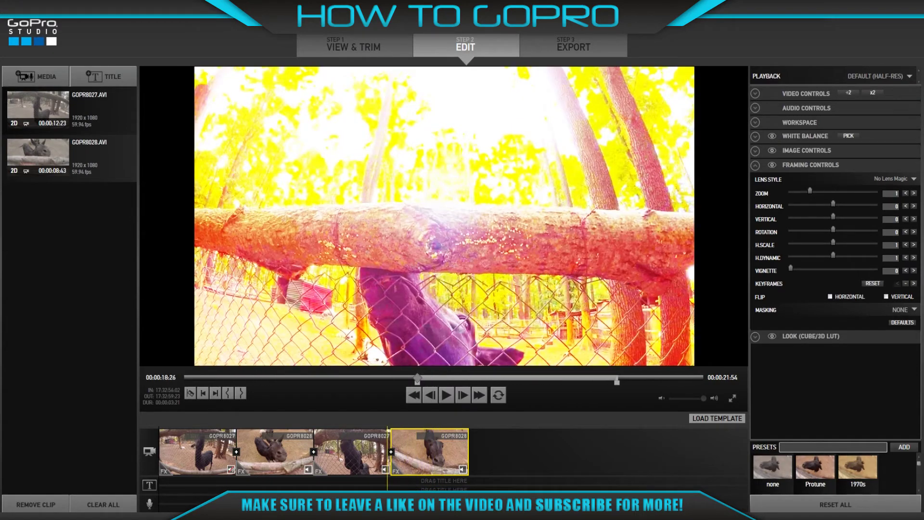
pyautogui.click(446, 395)
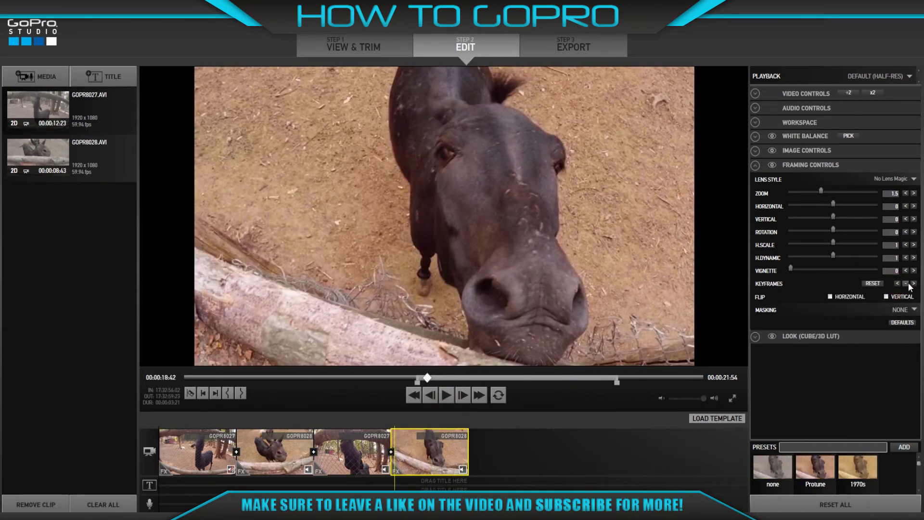
# Remove the framing keyframe at 00:00:18:42, step through the remaining ones, and reset all of the fourth clip's framing keyframes.
pyautogui.click(906, 283)
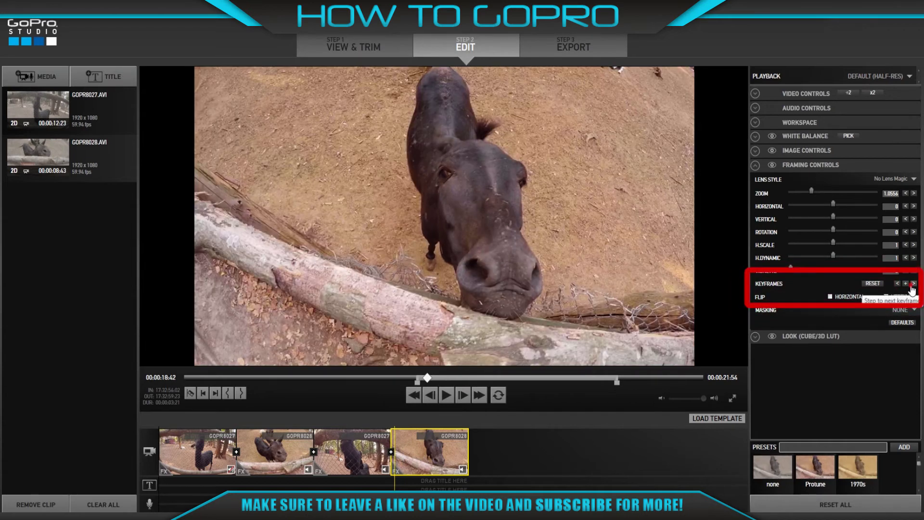
pyautogui.click(912, 286)
pyautogui.click(913, 286)
pyautogui.click(913, 287)
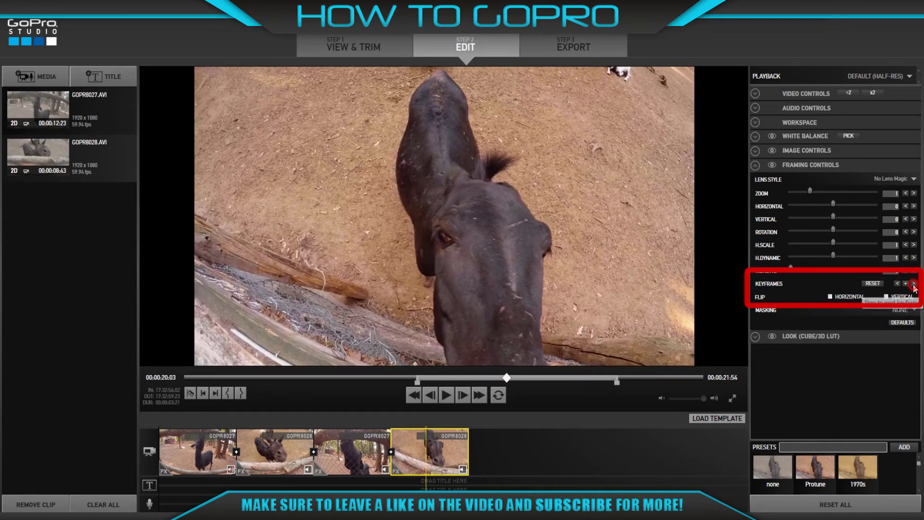
pyautogui.click(913, 286)
pyautogui.click(897, 285)
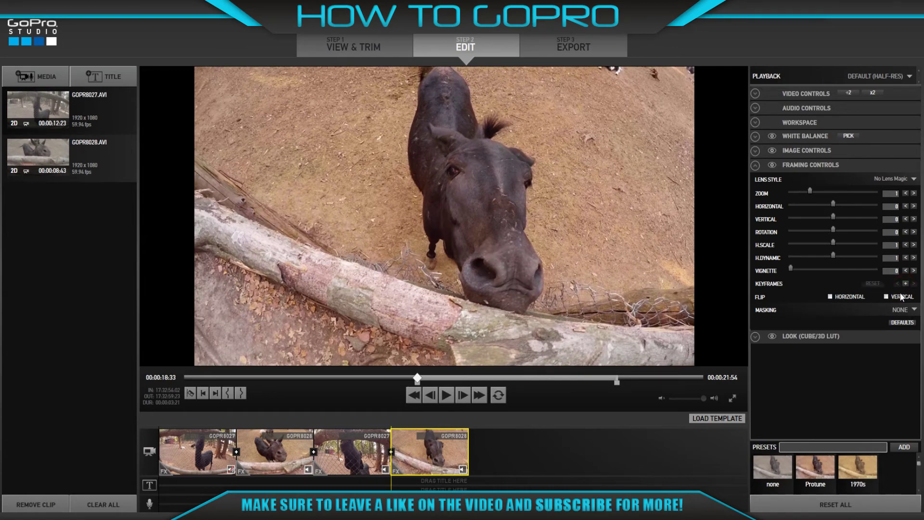
# Add framing keyframes to the first clip at its start and at 00:00:00:52, increasing the zoom slightly on the second.
pyautogui.click(198, 447)
pyautogui.click(905, 284)
pyautogui.moveTo(192, 377); pyautogui.dragTo(219, 378)
pyautogui.press('space')
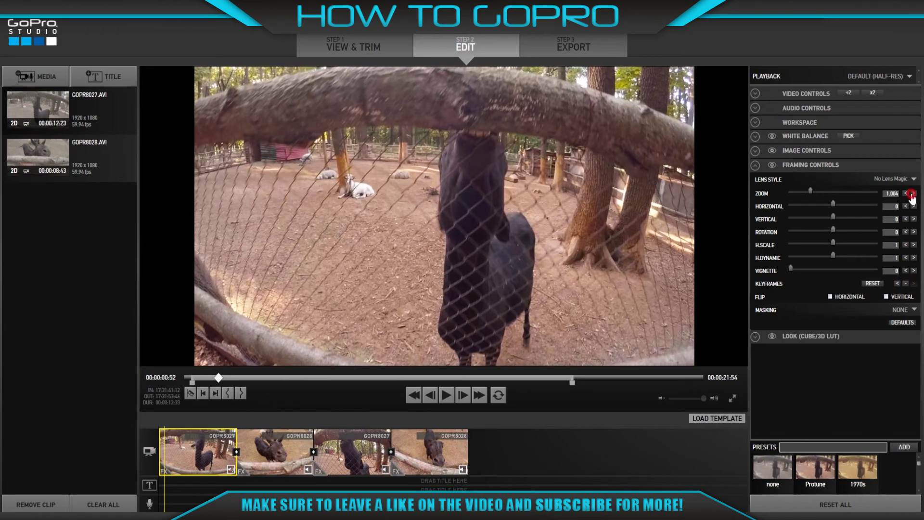
# Add another framing keyframe further into the first clip and adjust the zoom to about 1.11.
pyautogui.press('space')
pyautogui.click(905, 283)
pyautogui.click(905, 193)
pyautogui.moveTo(815, 191); pyautogui.dragTo(812, 193)
pyautogui.moveTo(883, 194); pyautogui.dragTo(886, 195)
# Add image keyframes raising the first clip's saturation near its start and returning it to 1 at 00:00:05:58, and scrub the timeline to 00:00:18:24.
pyautogui.moveTo(358, 378); pyautogui.dragTo(226, 378)
pyautogui.click(755, 151)
pyautogui.moveTo(809, 188)
pyautogui.mouseDown()
pyautogui.moveTo(841, 189)
pyautogui.moveTo(799, 176)
pyautogui.moveTo(818, 190)
pyautogui.mouseUp()
pyautogui.hotkey('ctrl', 'z')
pyautogui.hotkey('ctrl', 'z')
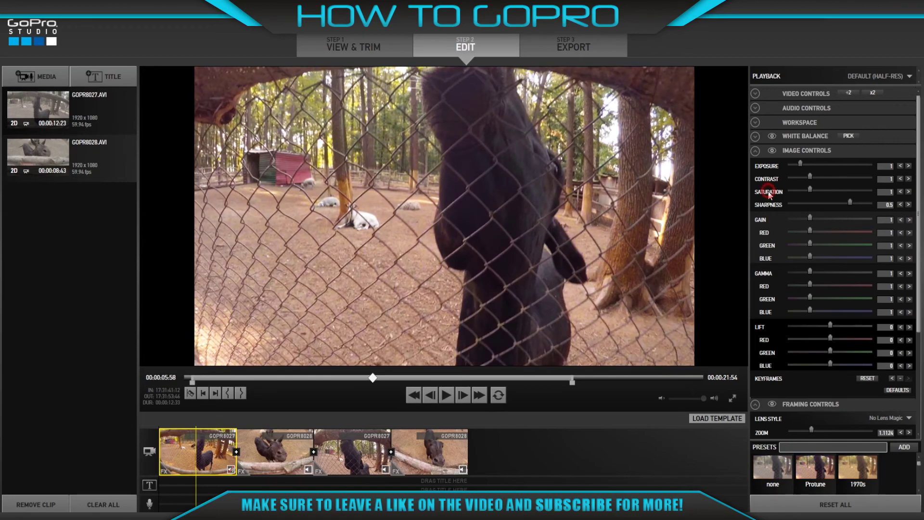
pyautogui.moveTo(194, 509); pyautogui.dragTo(387, 508)
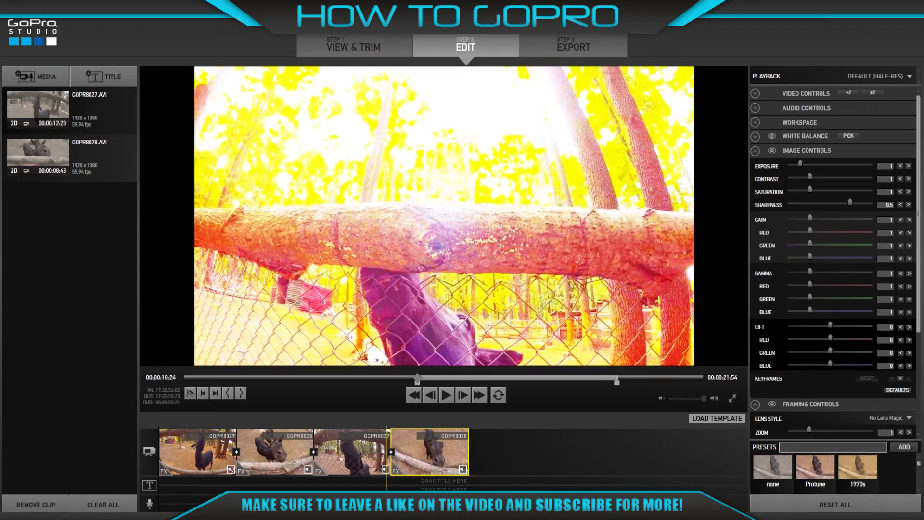